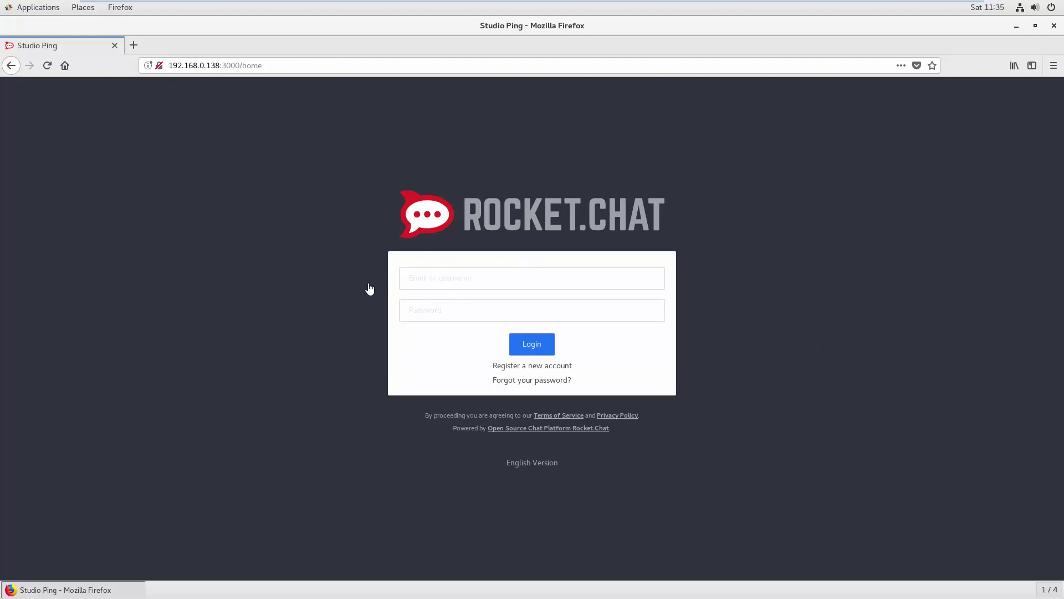
# - Log in to Rocket.Chat with the username admin and the account password, and decline saving the login in the browser
pyautogui.click(526, 285)
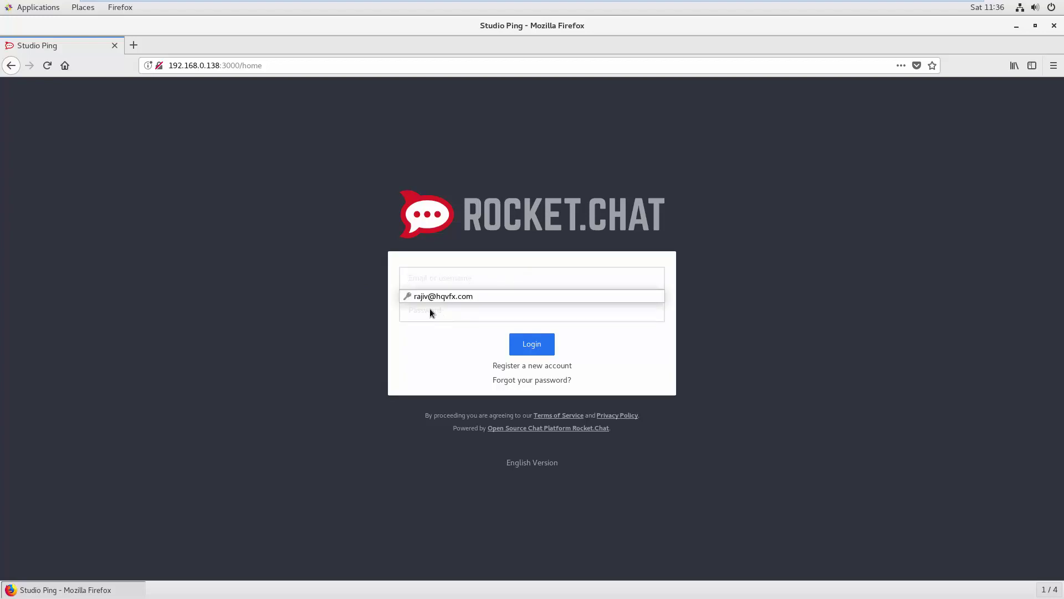
pyautogui.click(431, 279)
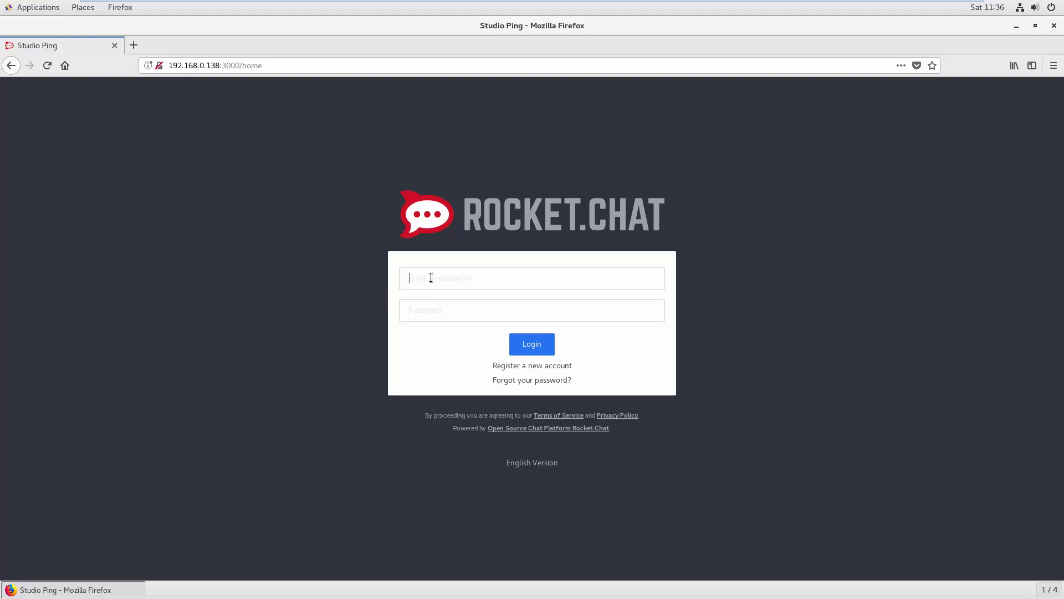
pyautogui.click(431, 278)
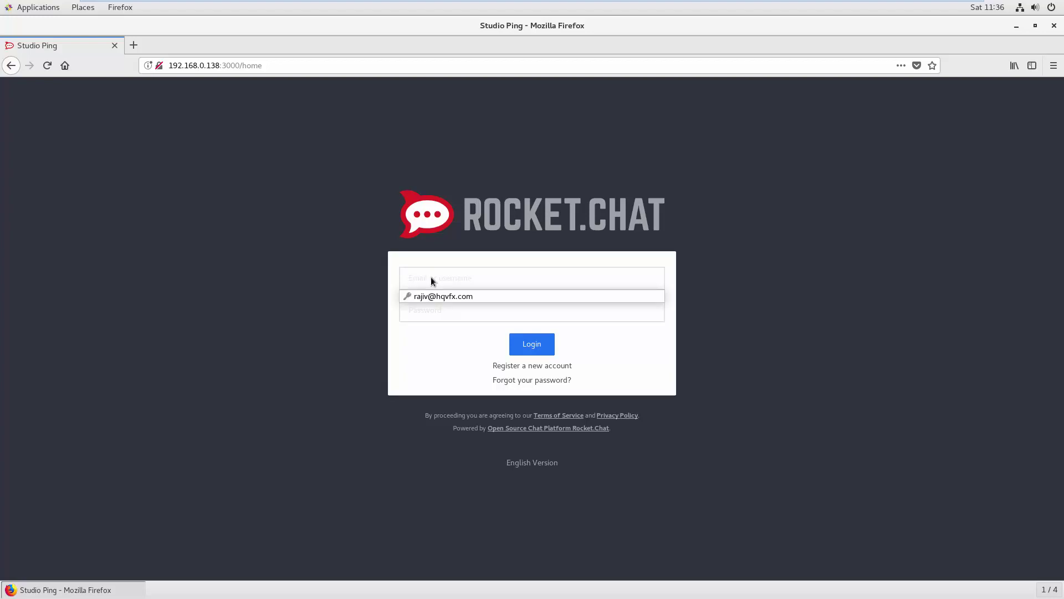
pyautogui.write('admin')
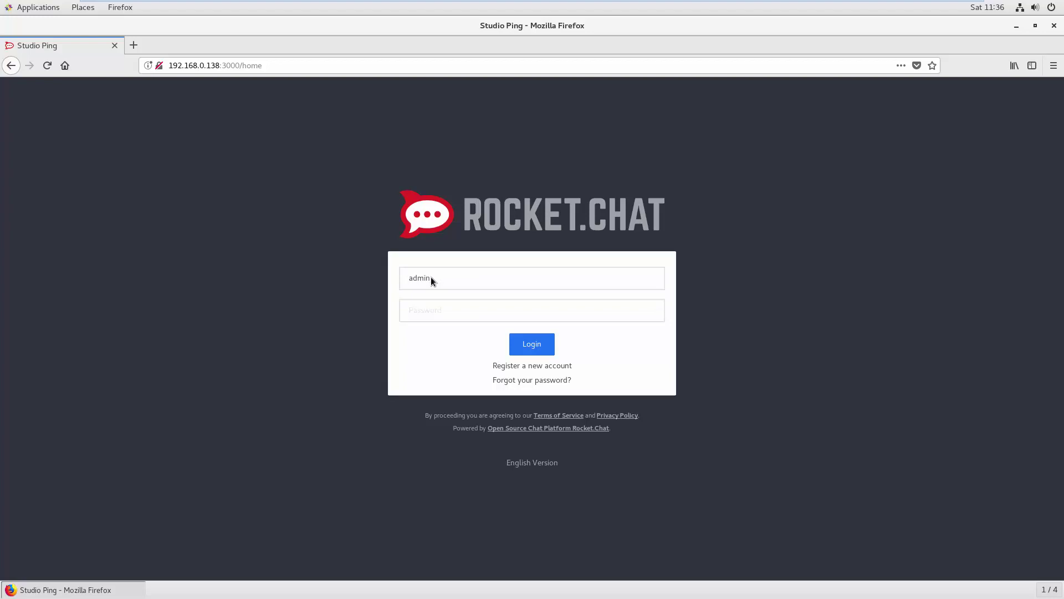
pyautogui.press('Tab')
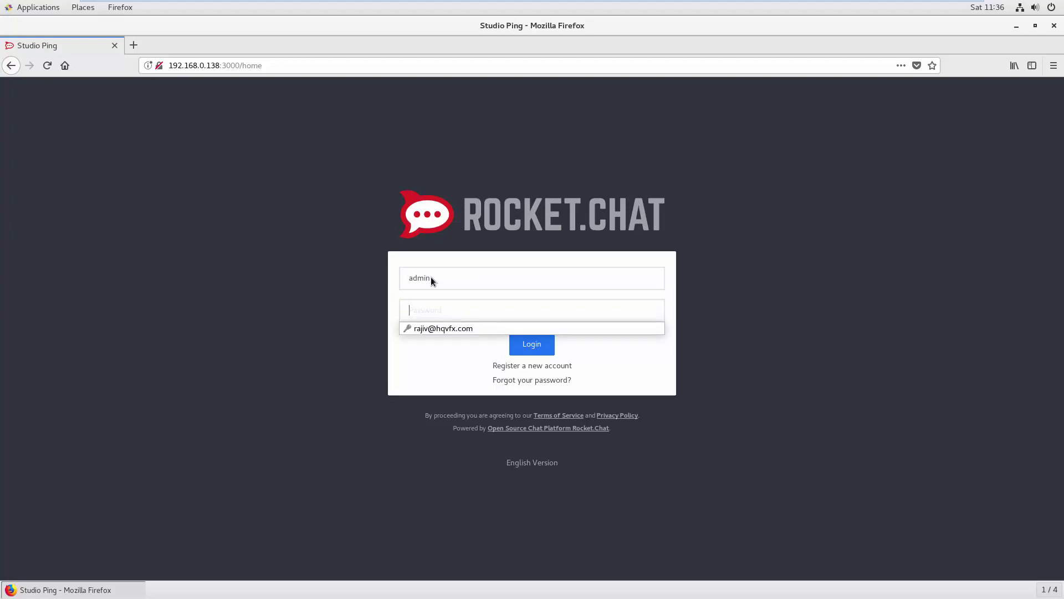
pyautogui.write('******')
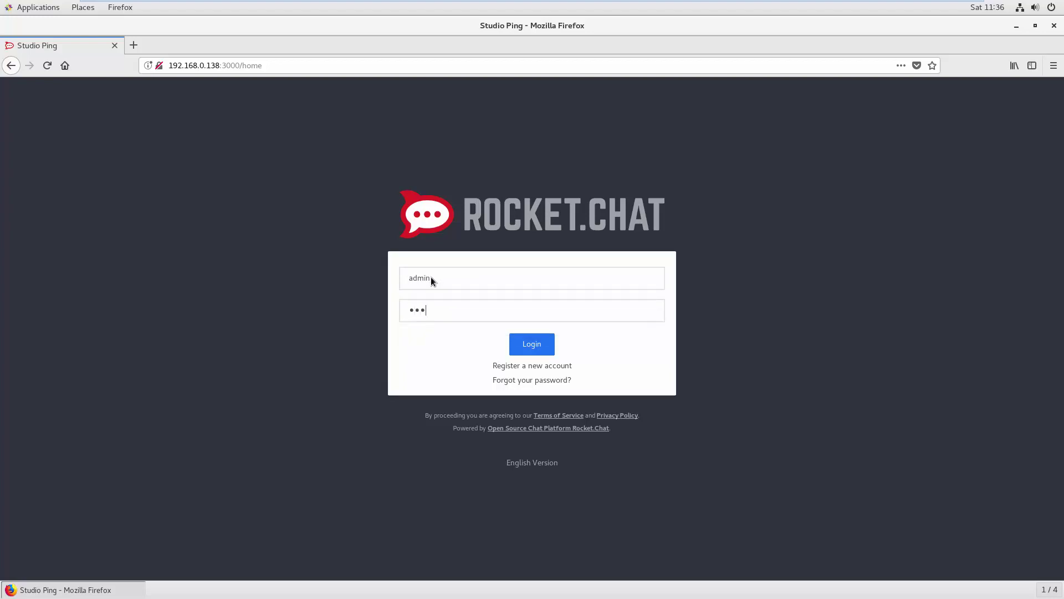
pyautogui.write('***')
pyautogui.click(541, 348)
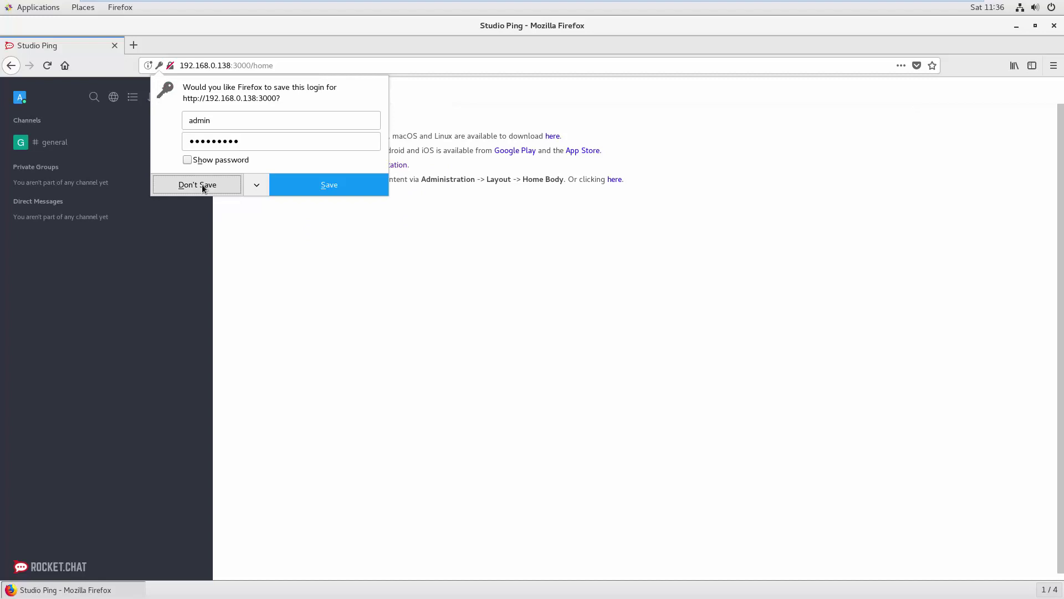
pyautogui.click(202, 185)
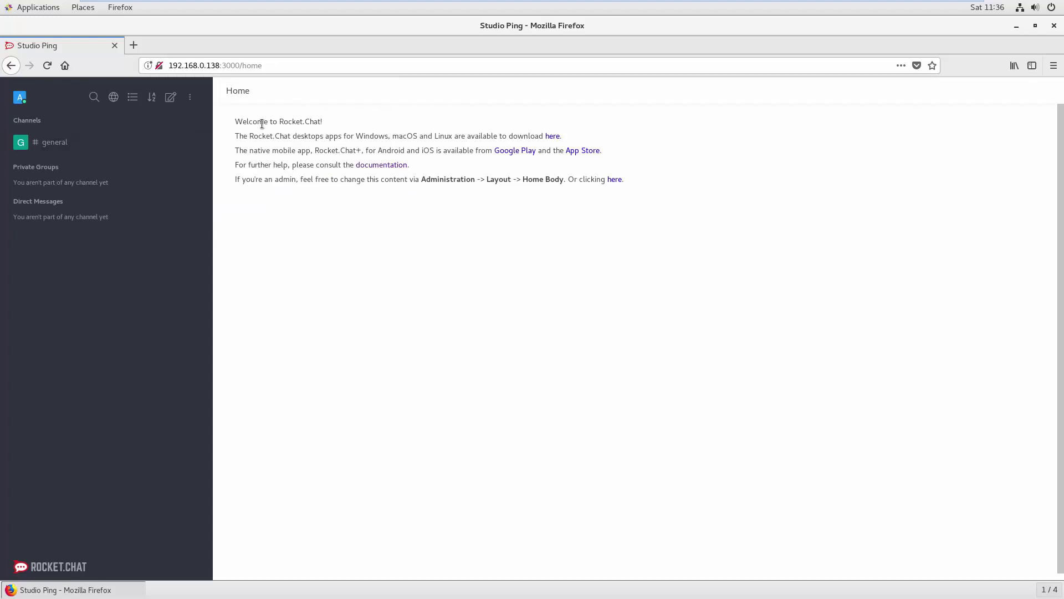
# - Read the welcome text on the home page and open the general channel
pyautogui.moveTo(237, 120); pyautogui.dragTo(580, 168)
pyautogui.moveTo(683, 176); pyautogui.dragTo(630, 185)
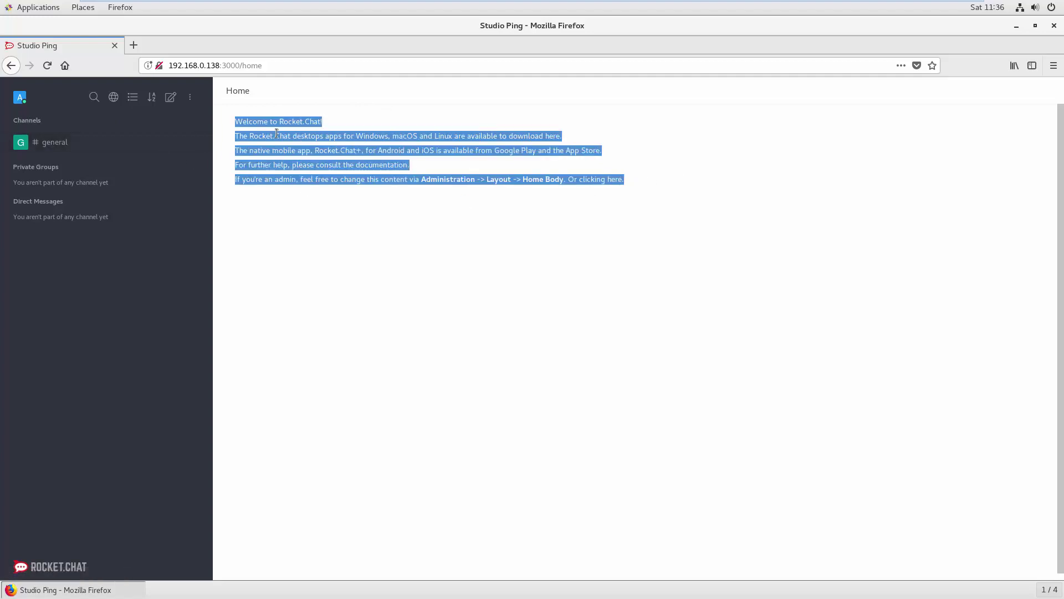
pyautogui.moveTo(250, 122); pyautogui.dragTo(324, 123)
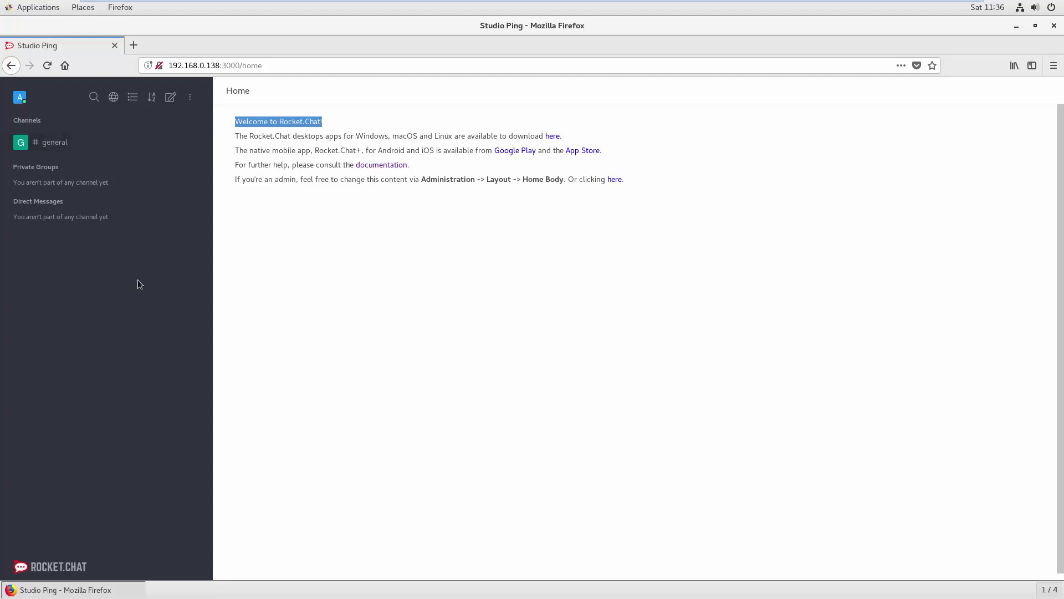
pyautogui.click(62, 149)
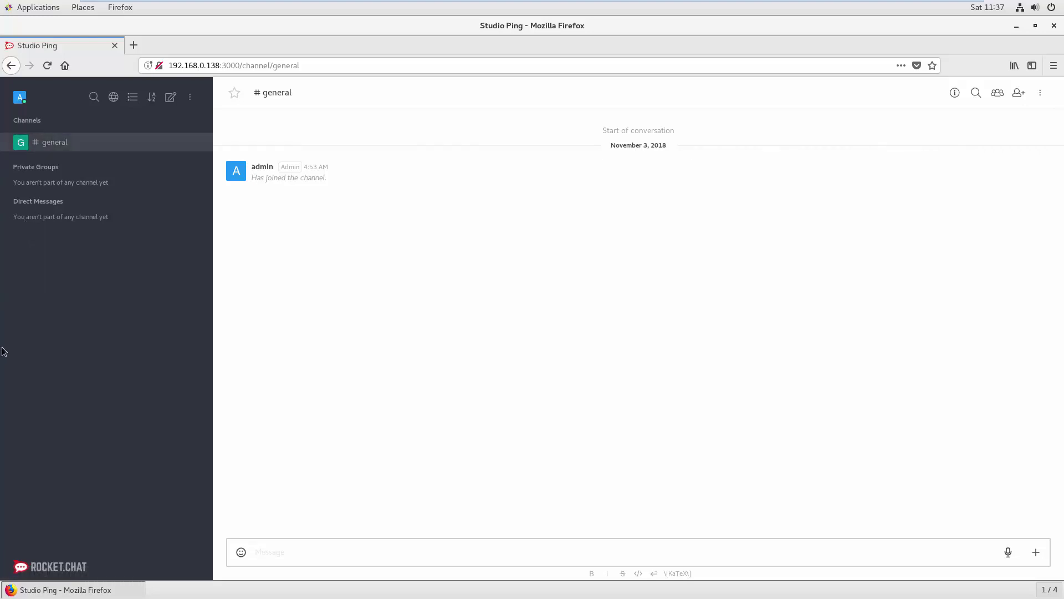
# - Open Administration and examine the Info page's version, runtime environment, build environment and usage details
pyautogui.click(190, 99)
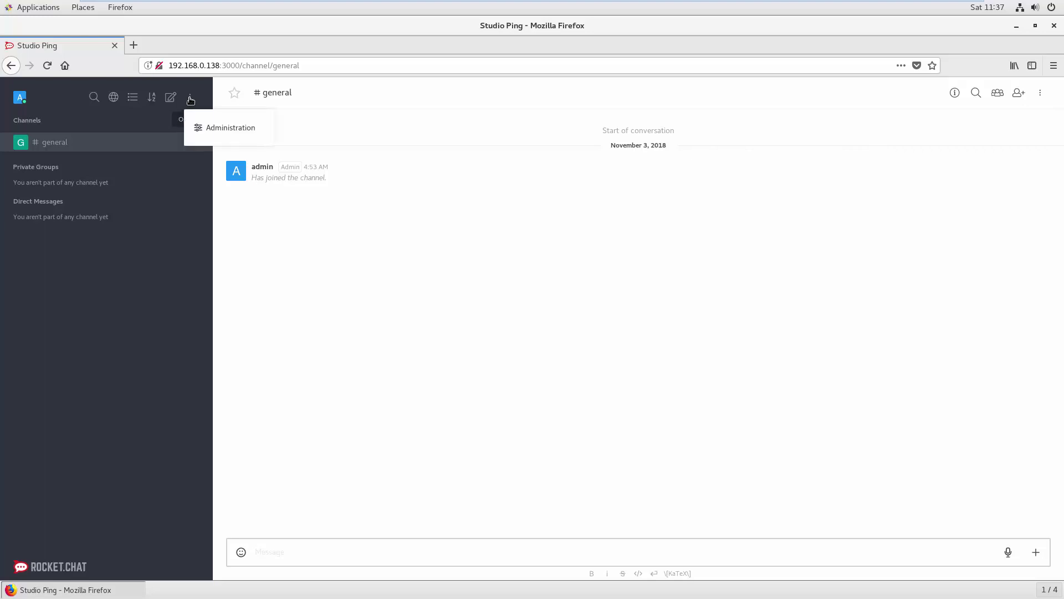
pyautogui.click(221, 130)
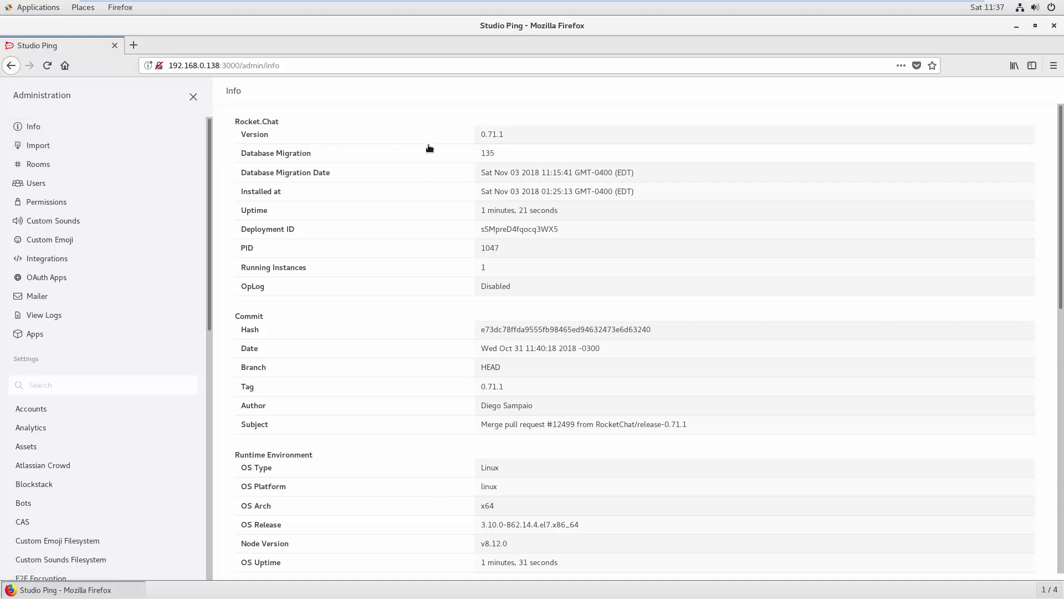
pyautogui.moveTo(501, 137); pyautogui.dragTo(511, 147)
pyautogui.click(566, 263)
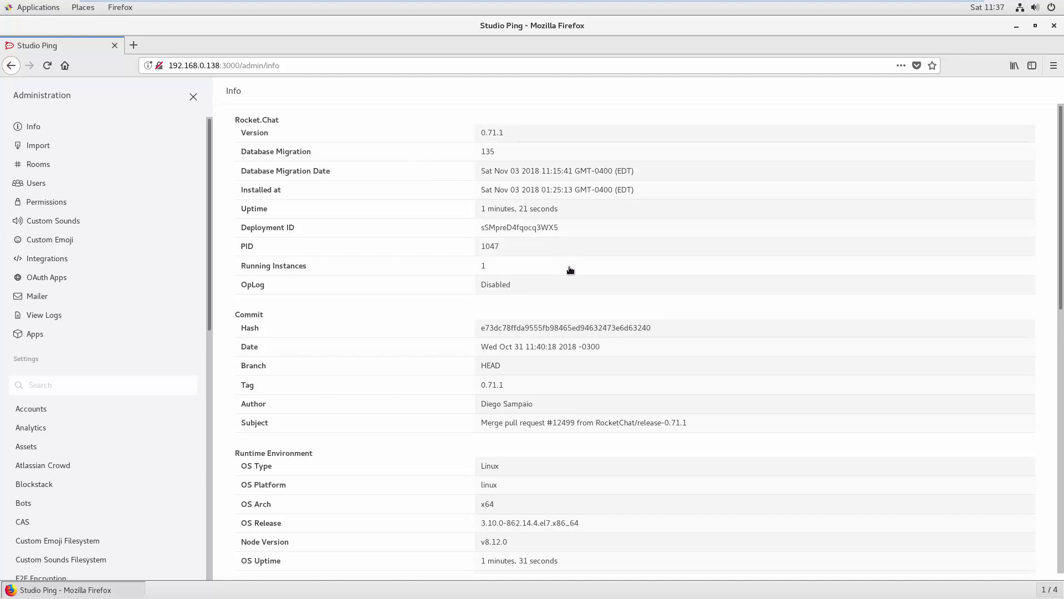
pyautogui.scroll(-5, 568, 266)
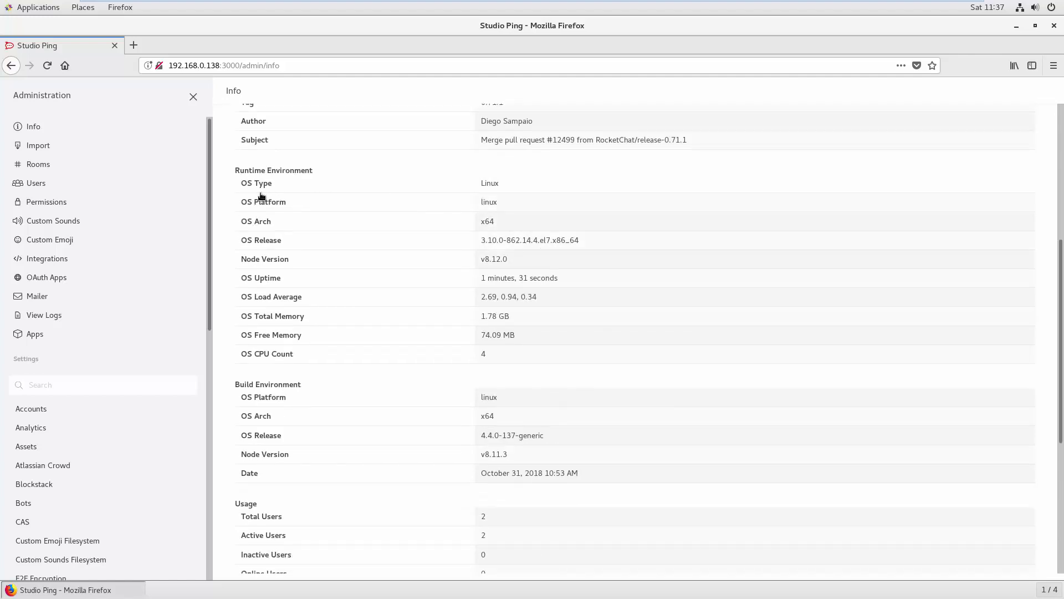
pyautogui.doubleClick(493, 184)
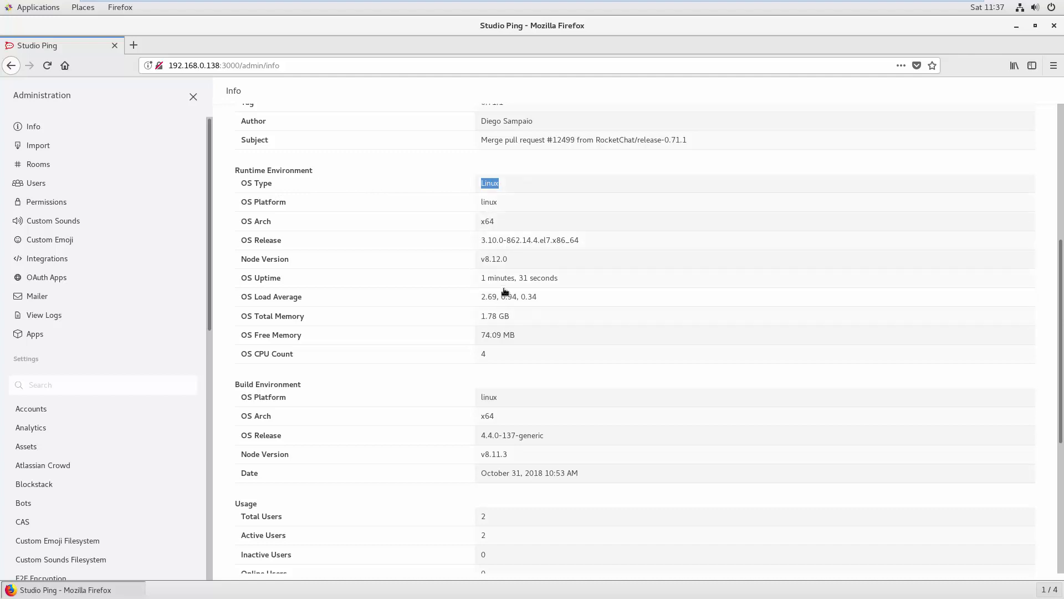
pyautogui.scroll(-3, 502, 299)
pyautogui.scroll(-3, 505, 294)
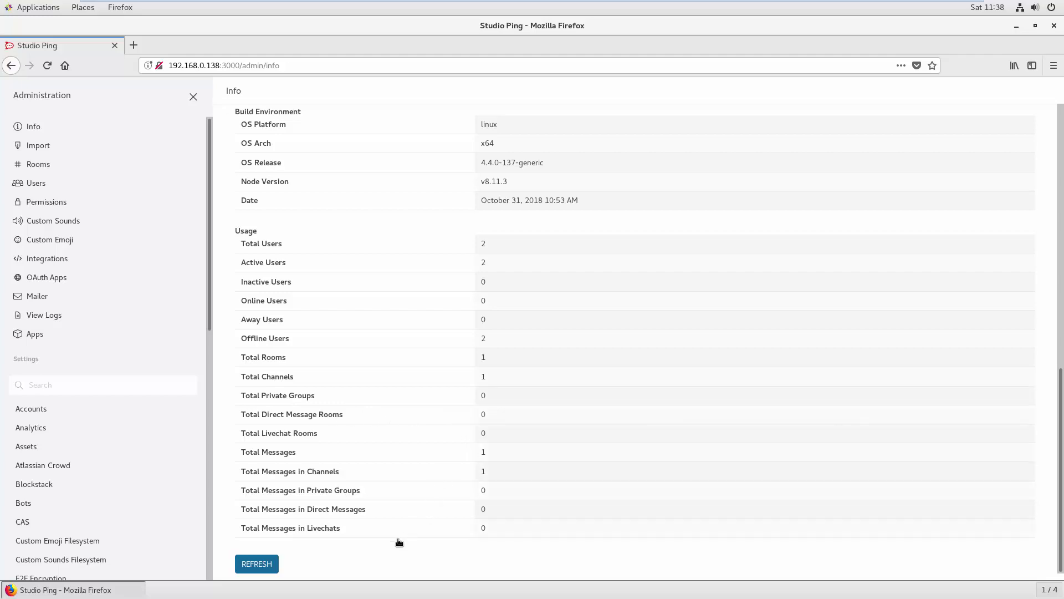
pyautogui.scroll(10, 404, 435)
pyautogui.scroll(3, 404, 434)
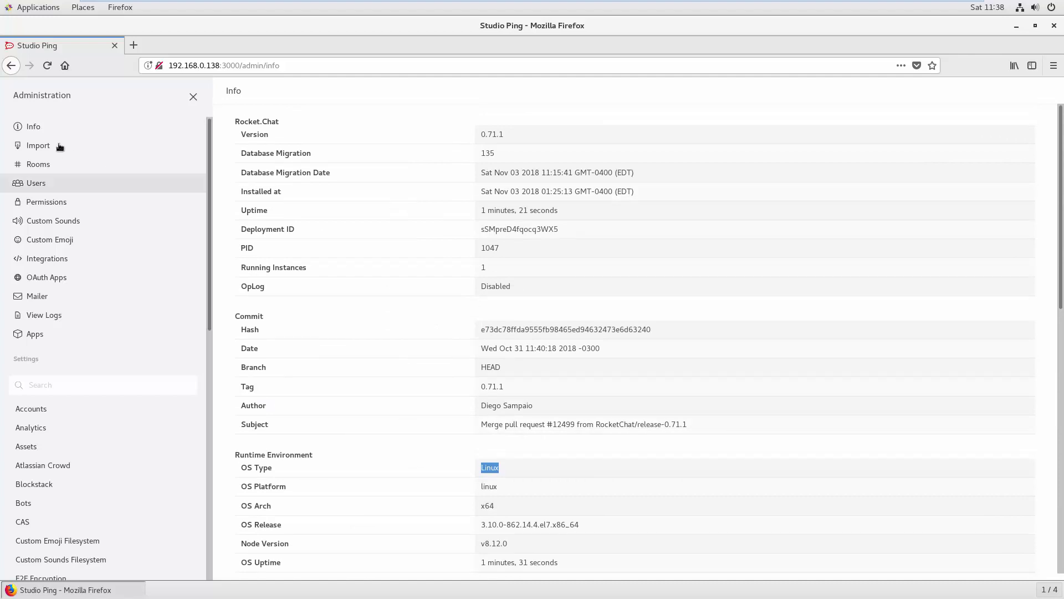
# - Look through the available data import sources and view the list of rooms in Administration
pyautogui.click(32, 144)
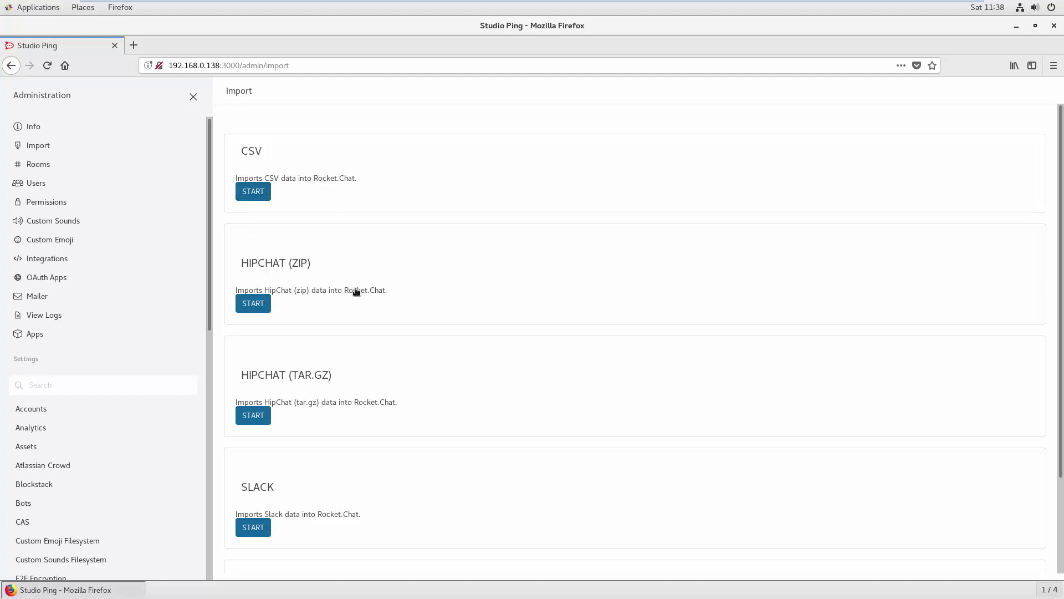
pyautogui.scroll(-2, 357, 292)
pyautogui.scroll(-2, 354, 290)
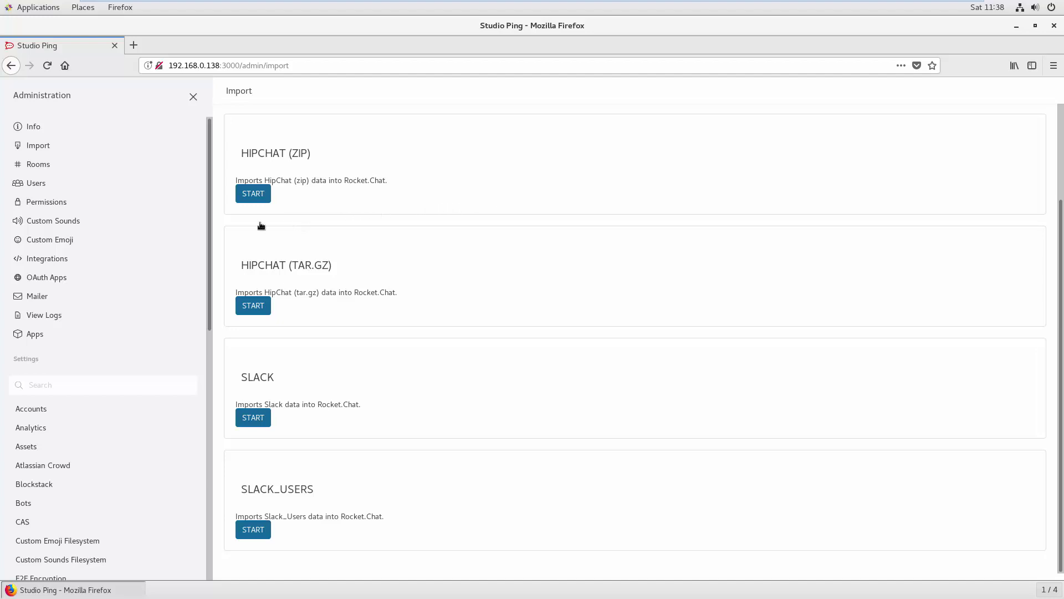
pyautogui.click(57, 166)
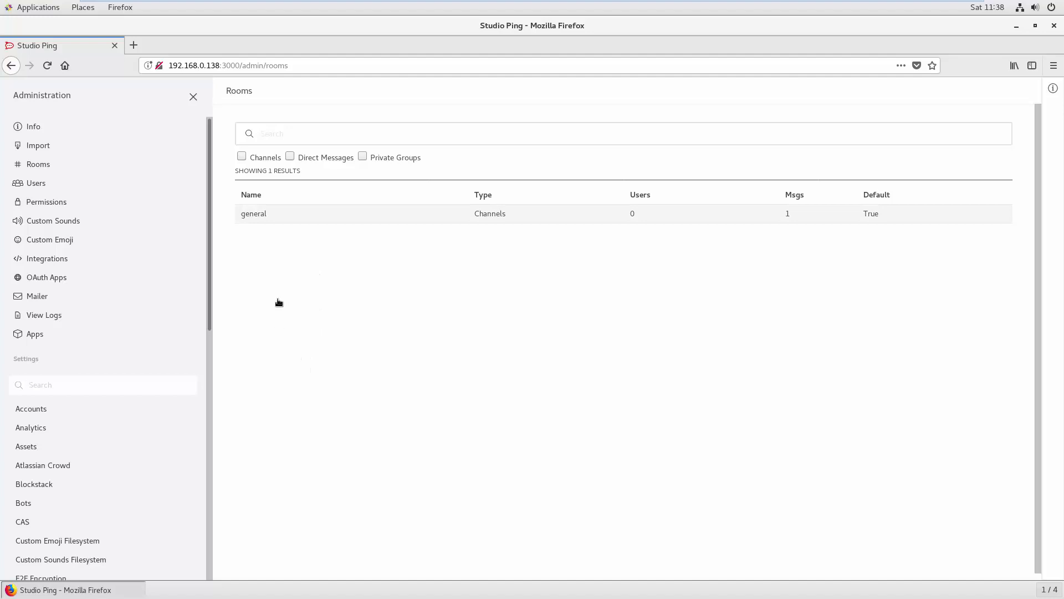
# - Open the list of users and view the profile details of the Rocket.Cat bot and the admin account
pyautogui.click(13, 189)
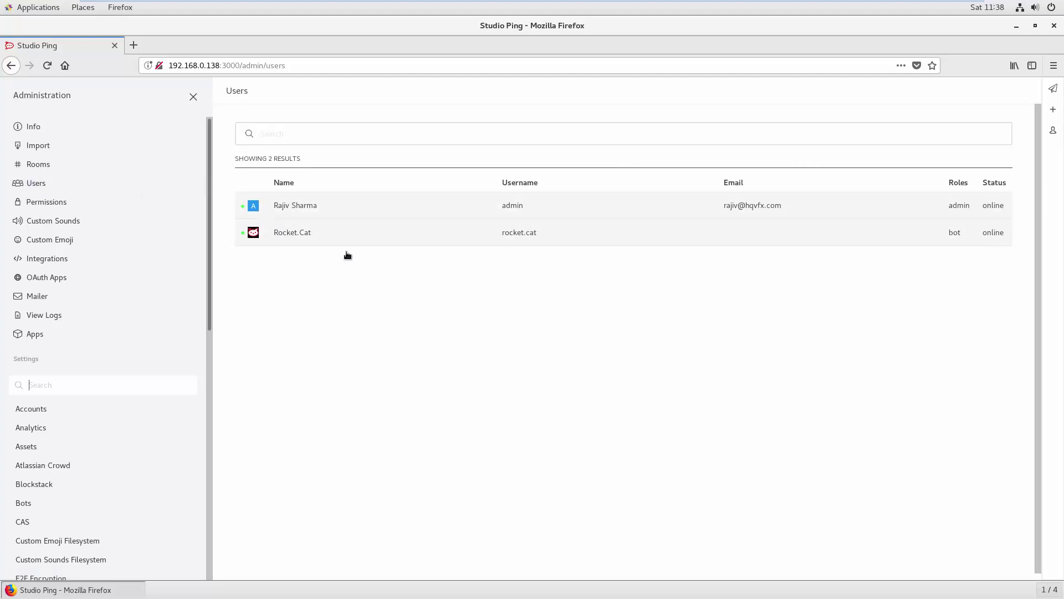
pyautogui.click(297, 235)
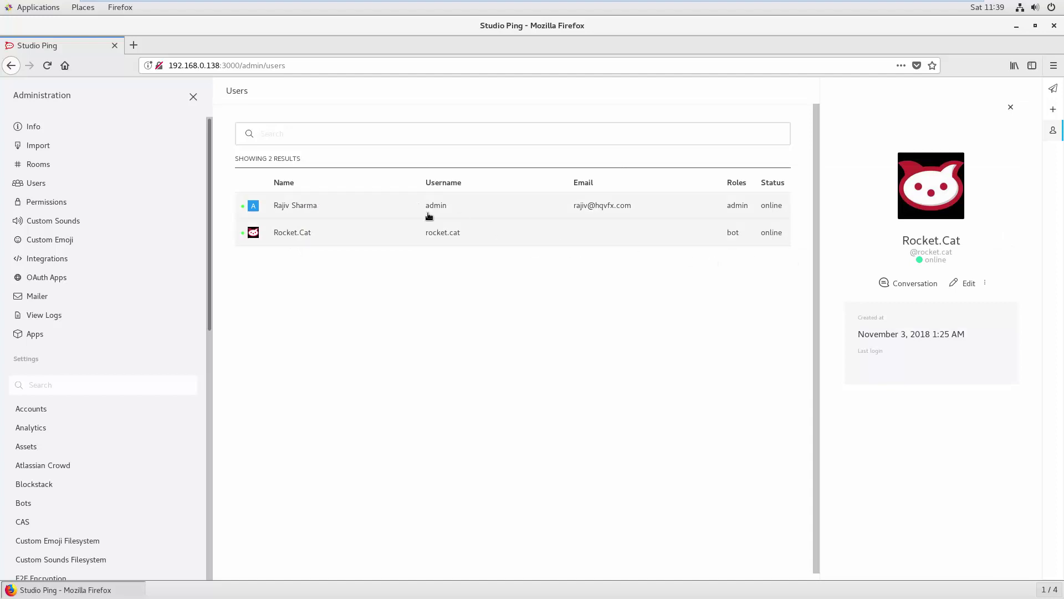
pyautogui.click(296, 208)
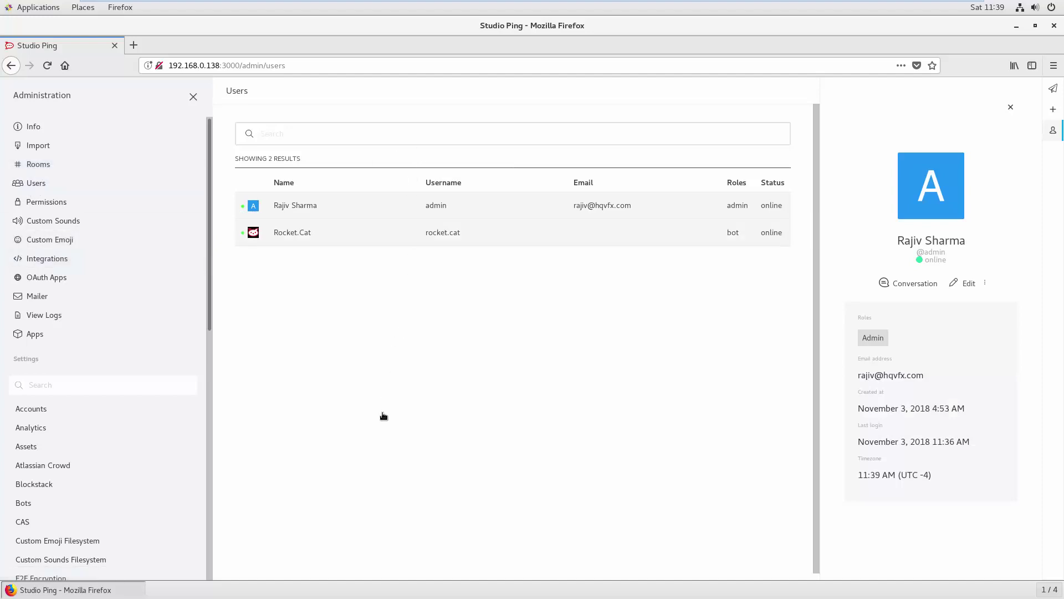
# - View the role permissions table and look through the full list of administration settings categories
pyautogui.click(49, 205)
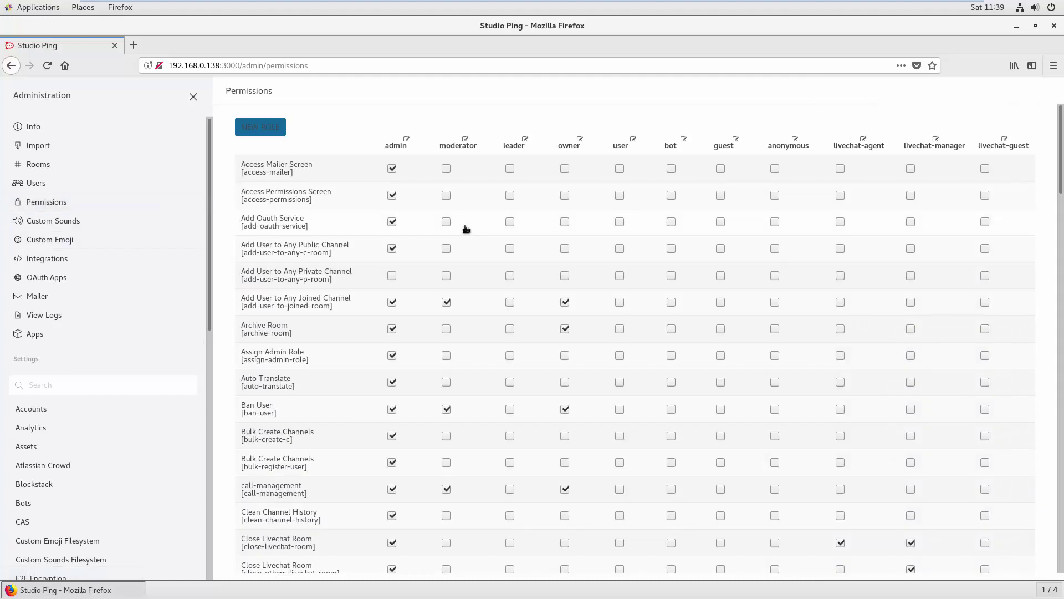
pyautogui.scroll(-9, 61, 312)
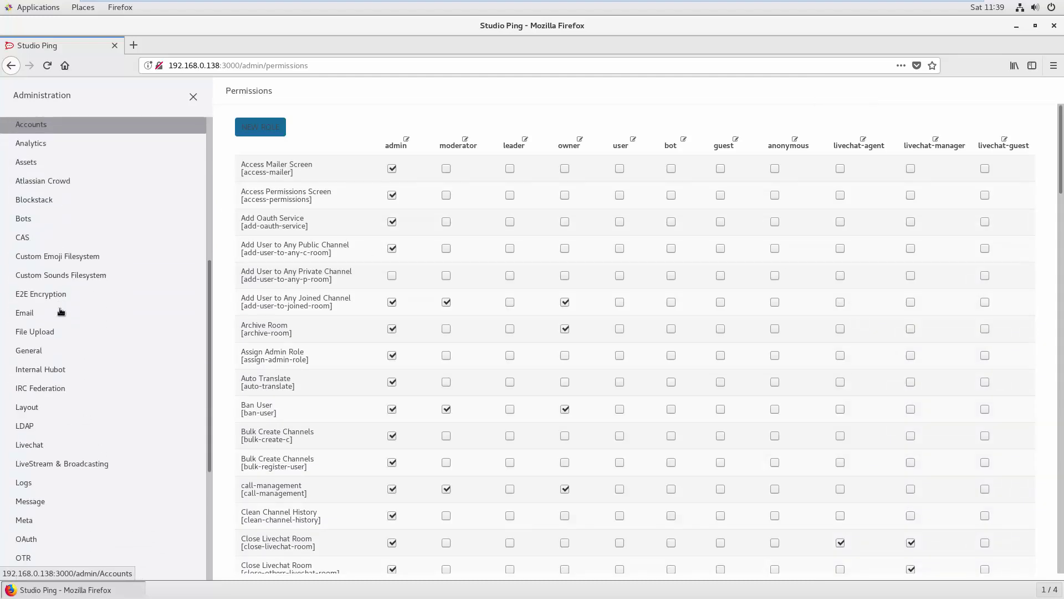
pyautogui.scroll(-1, 61, 311)
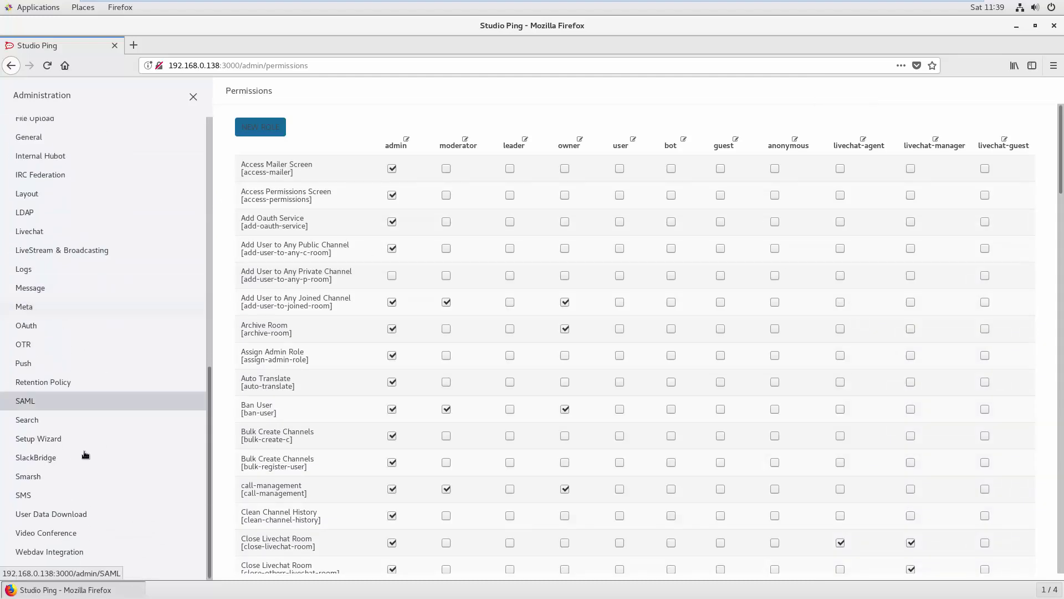
pyautogui.scroll(10, 84, 541)
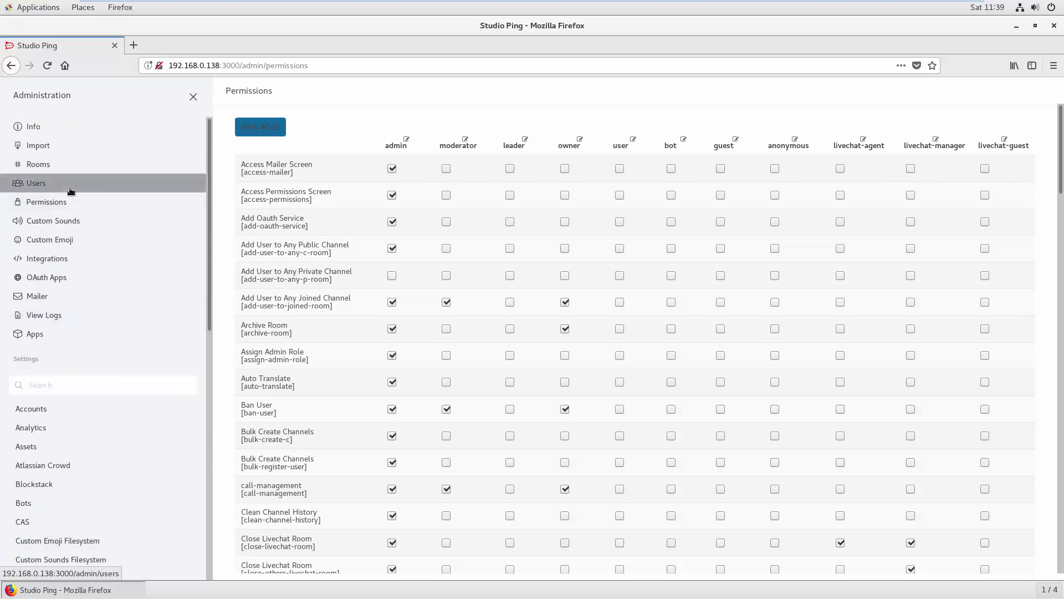
# - Return to the list of users and close Administration
pyautogui.click(71, 191)
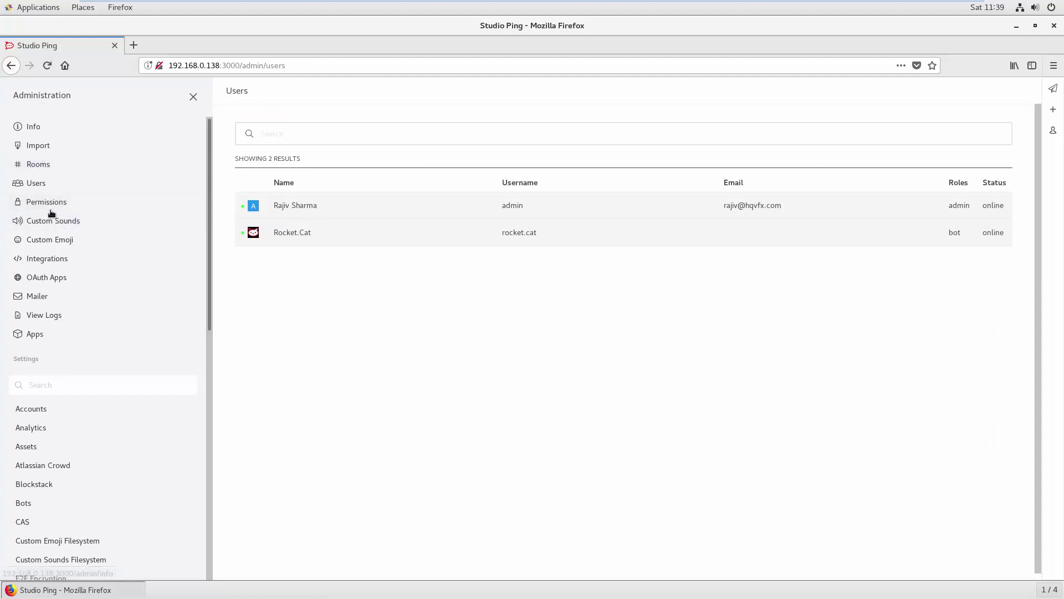
pyautogui.click(193, 98)
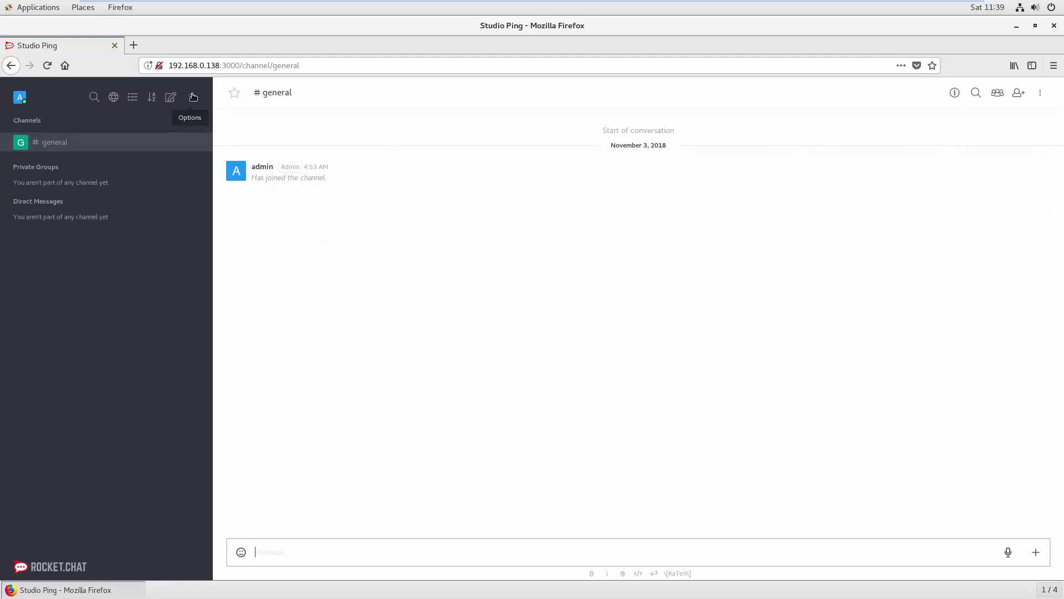
pyautogui.click(194, 98)
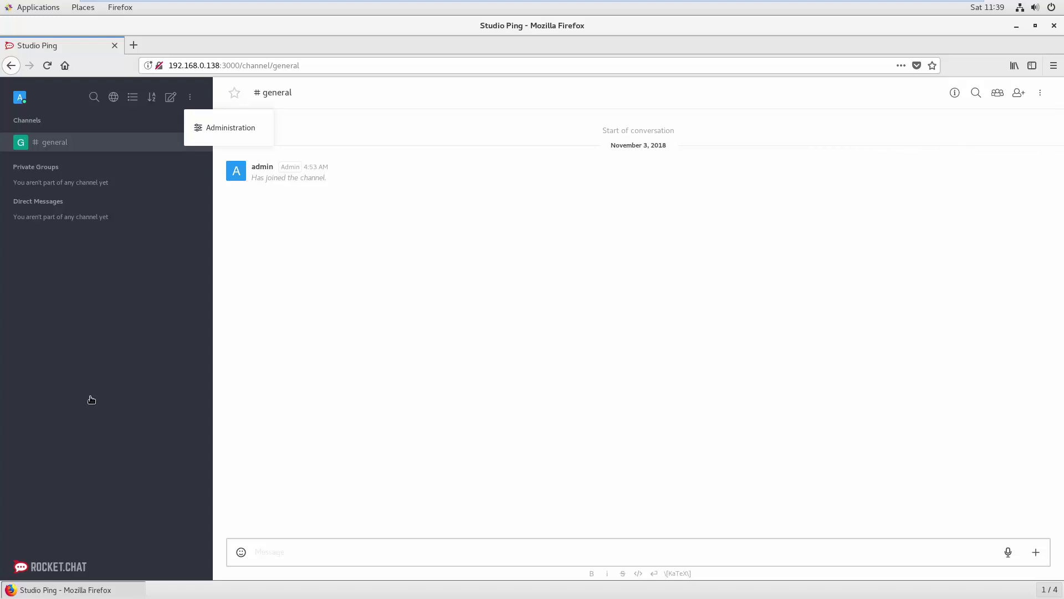
pyautogui.click(134, 395)
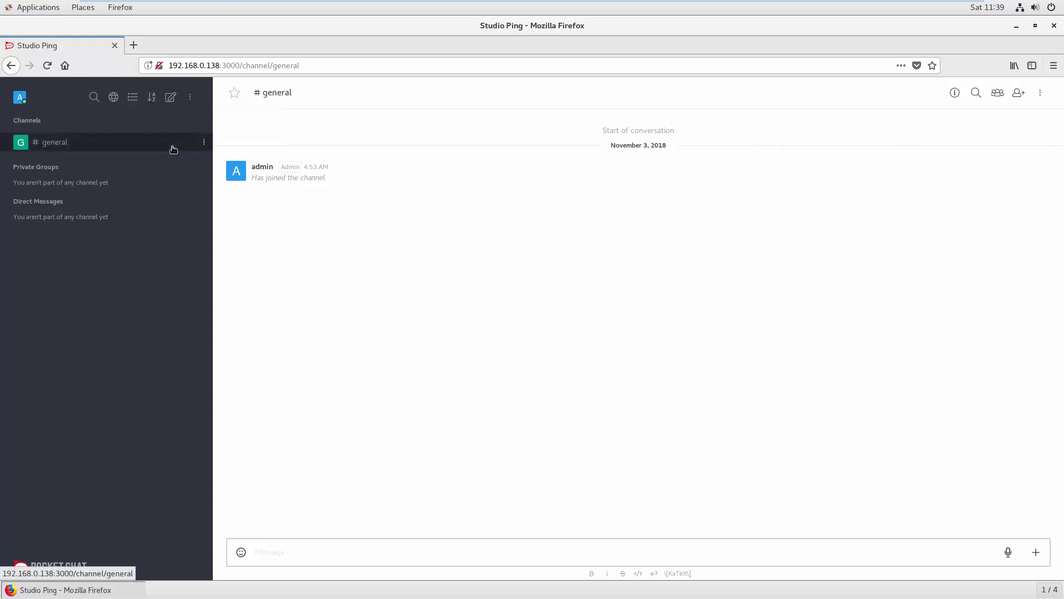
pyautogui.click(172, 150)
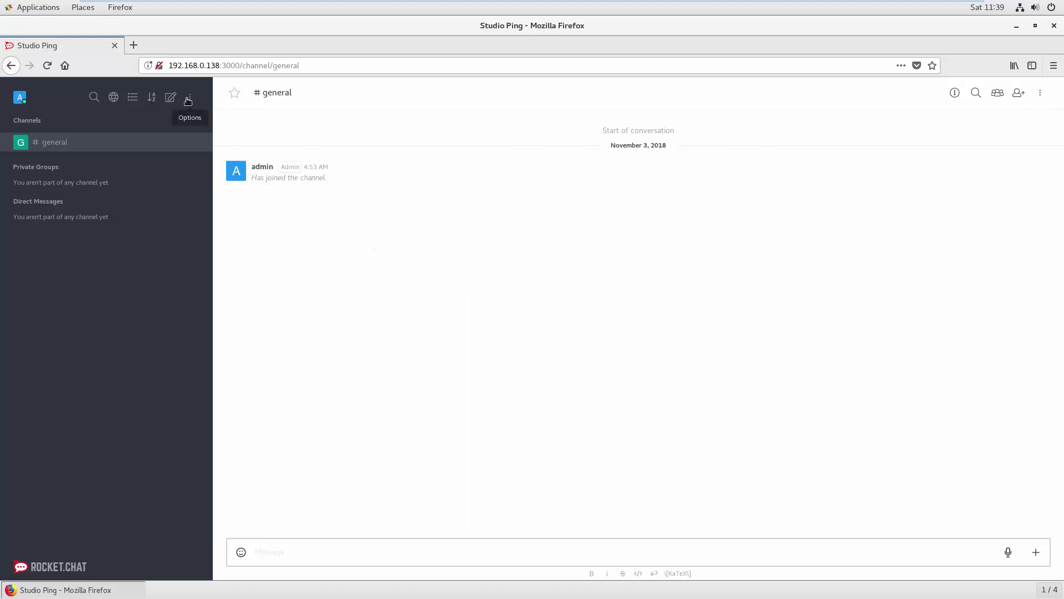
pyautogui.click(188, 99)
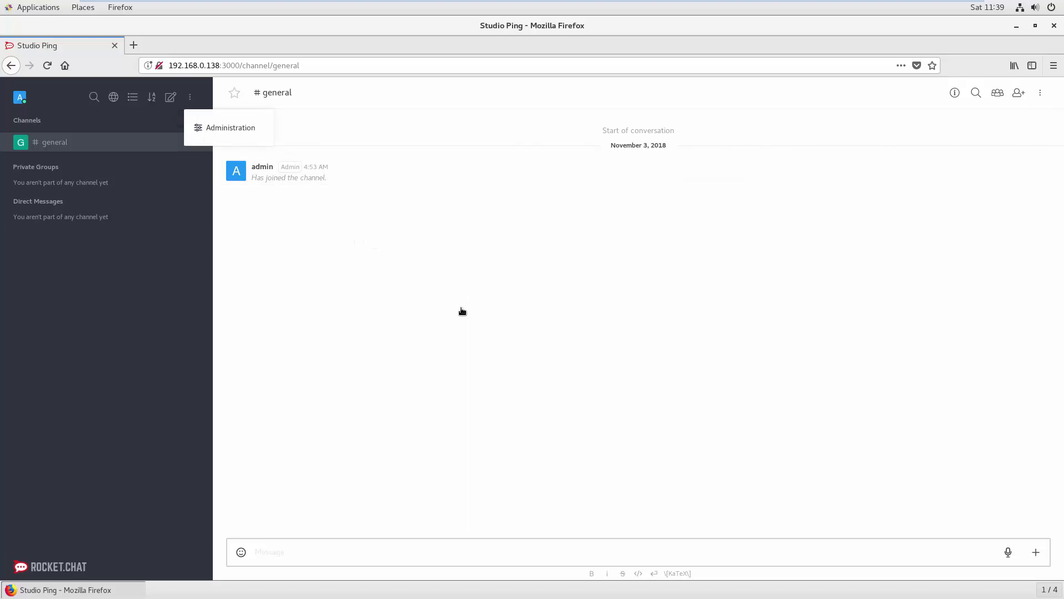
pyautogui.click(744, 310)
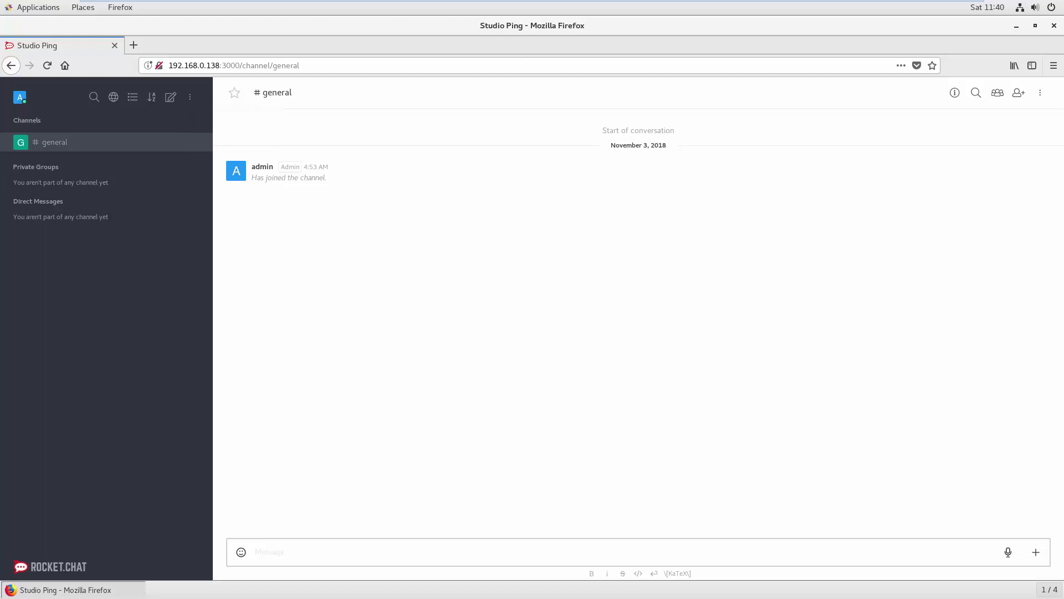